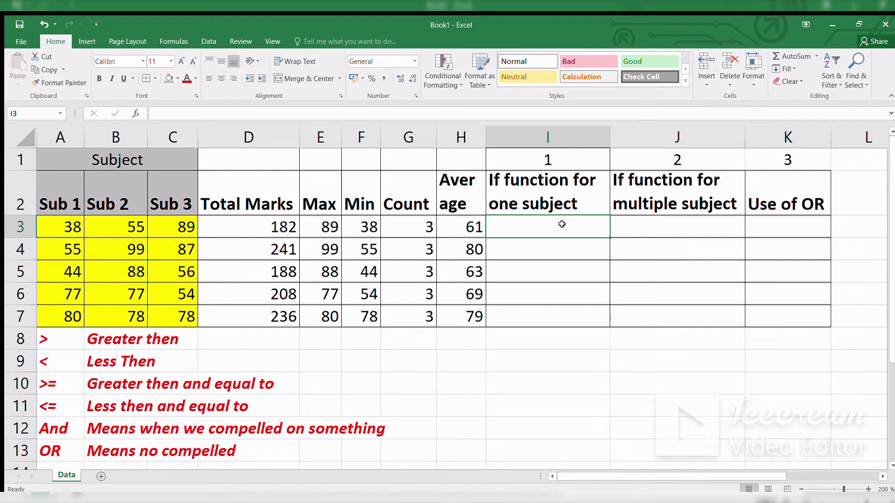
# Step: Enter the formula =IF(A3>35,"PASS","FAIL") in cell I3 for the one-subject result
pyautogui.write('=')
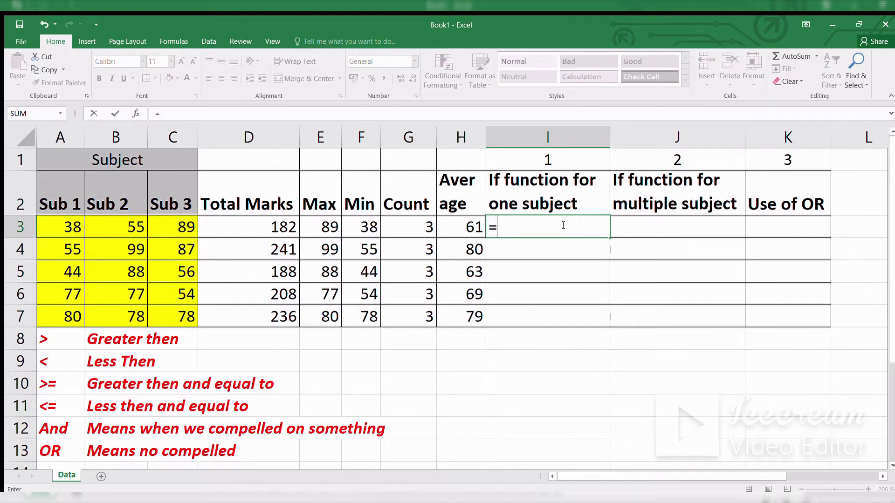
pyautogui.write('If')
pyautogui.press('Tab')
pyautogui.click(62, 228)
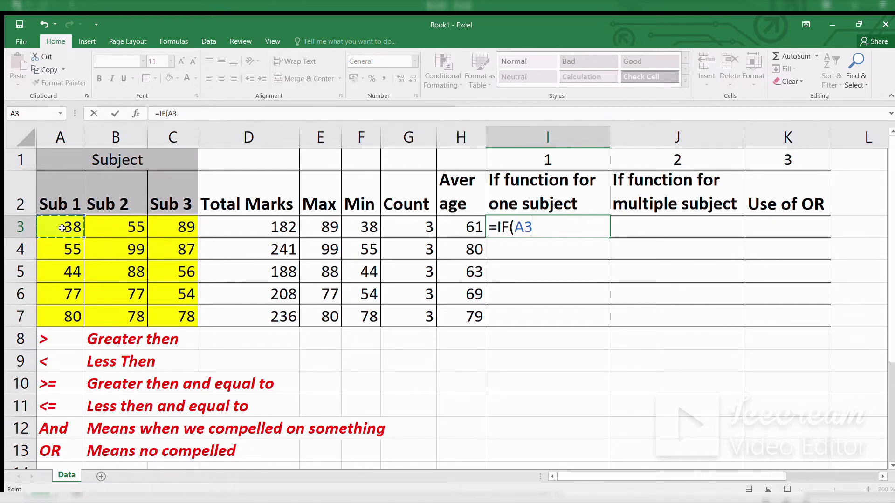
pyautogui.write('>35,')
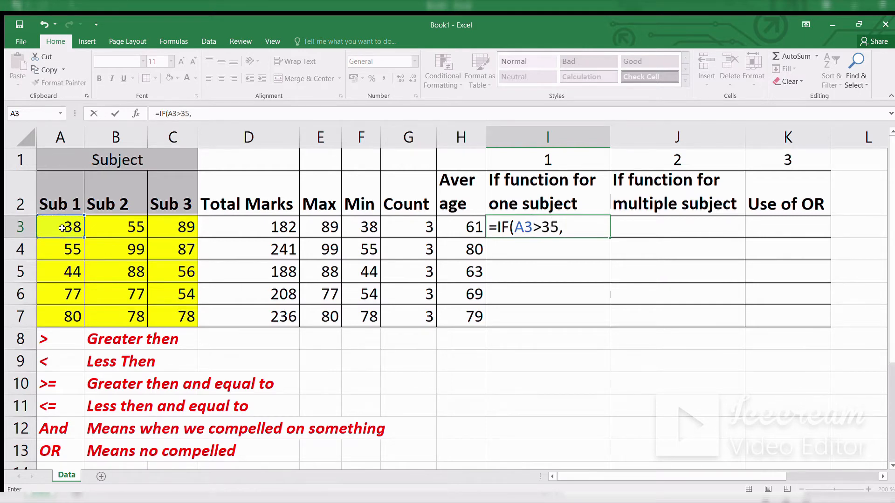
pyautogui.write('"PASS"')
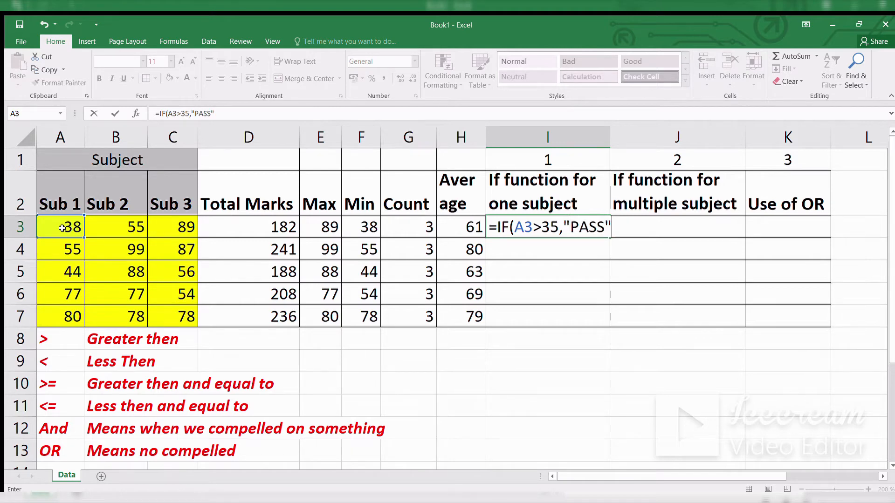
pyautogui.write(',"FAIL")')
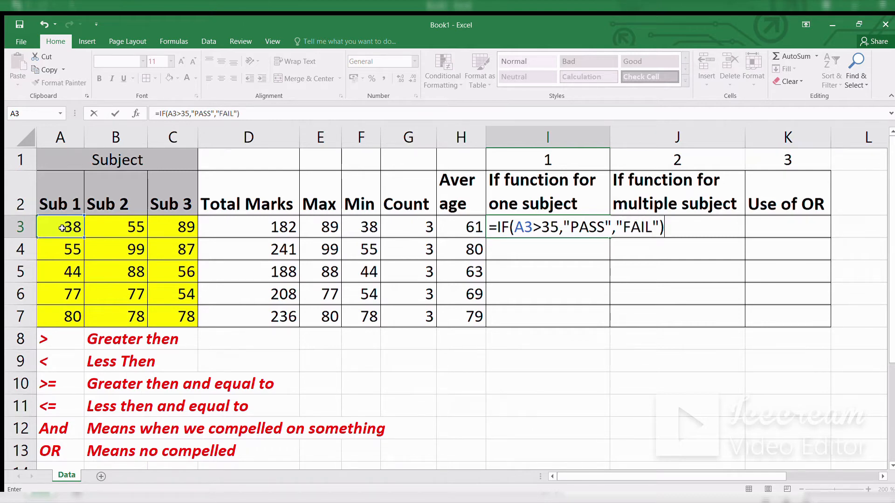
pyautogui.press('Return')
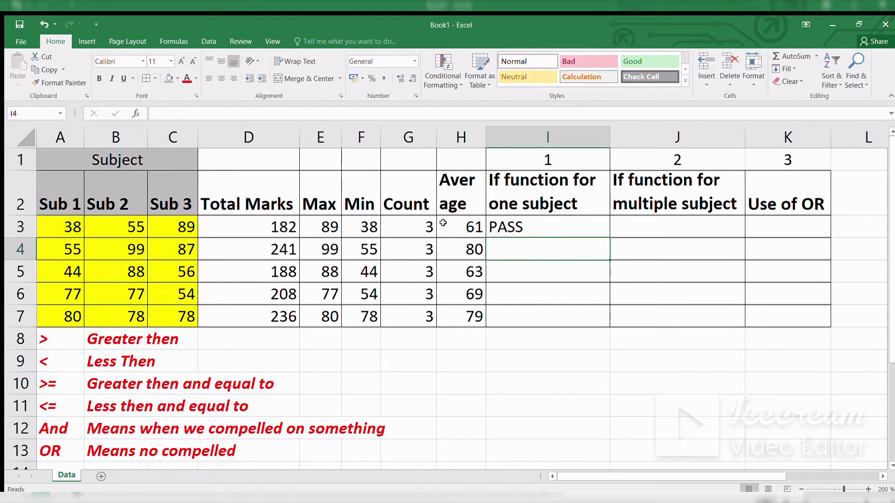
# Step: Copy the one-subject IF formula from I3 down through I7
pyautogui.click(544, 223)
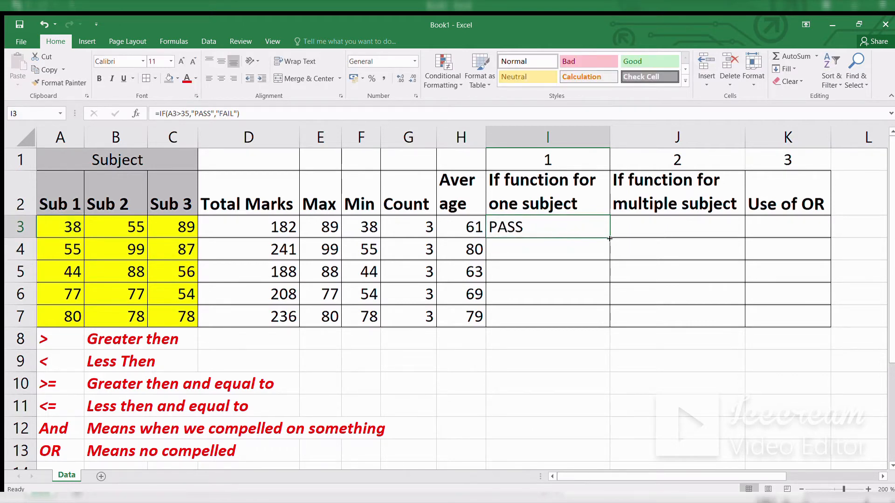
pyautogui.moveTo(609, 239); pyautogui.dragTo(600, 326)
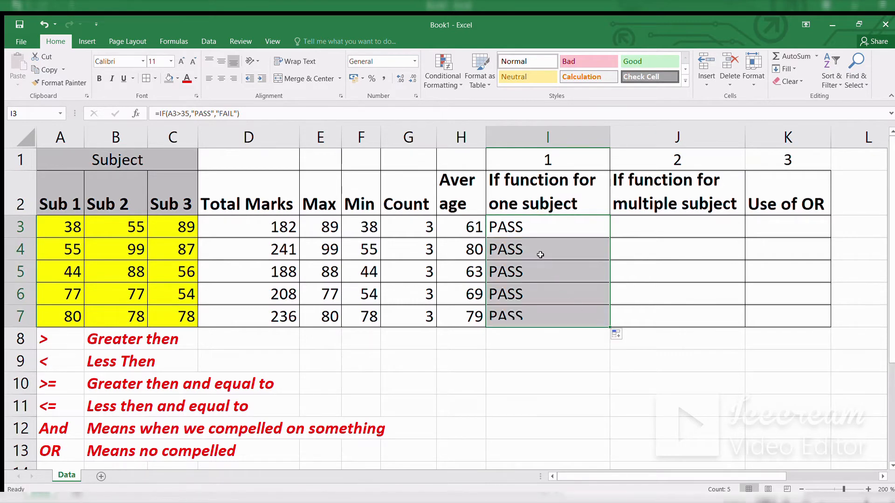
pyautogui.click(539, 221)
# Step: Change the Sub 1 mark in cell A4 to 33 to test the one-subject formula
pyautogui.click(65, 241)
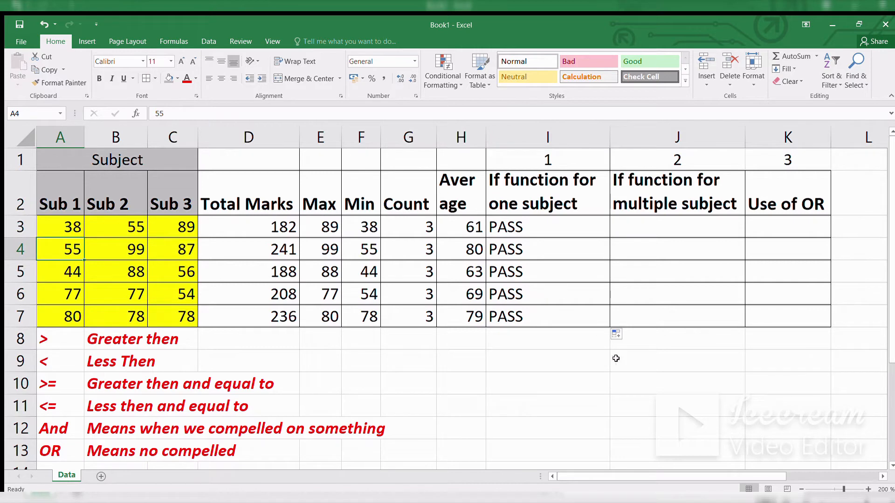
pyautogui.write('33')
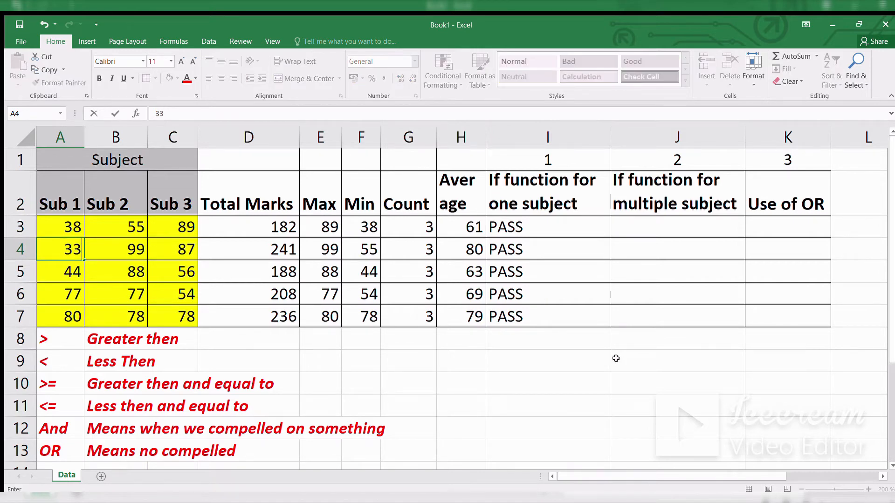
pyautogui.press('Return')
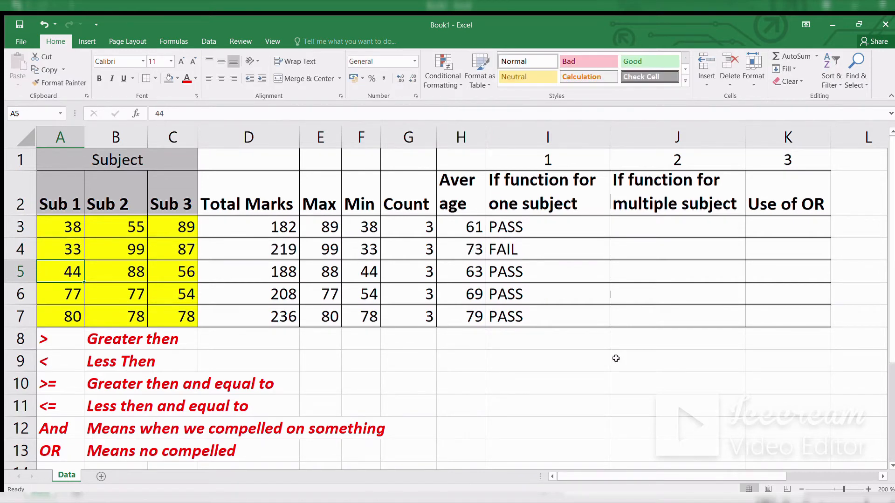
pyautogui.click(586, 241)
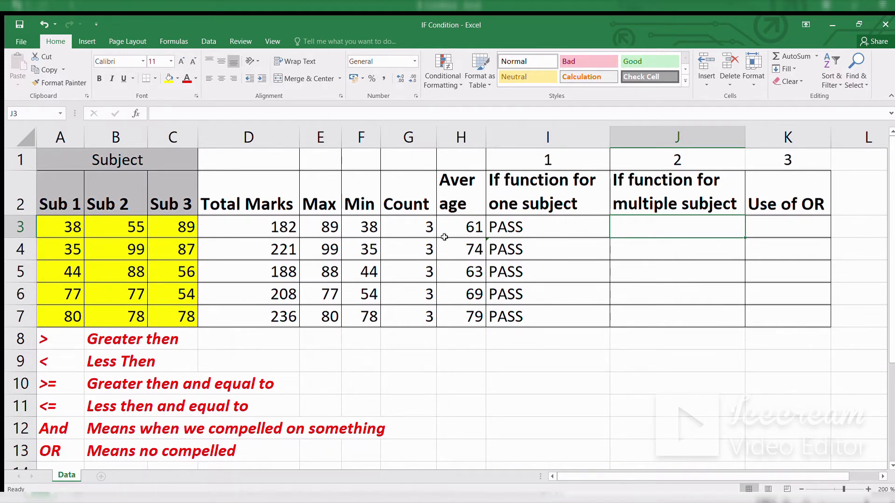
# Step: Enter the formula =IF(AND(A3>35,B3>35,C3>35),"PASS","FAIL") in cell J3 for the multiple-subject result
pyautogui.click(544, 221)
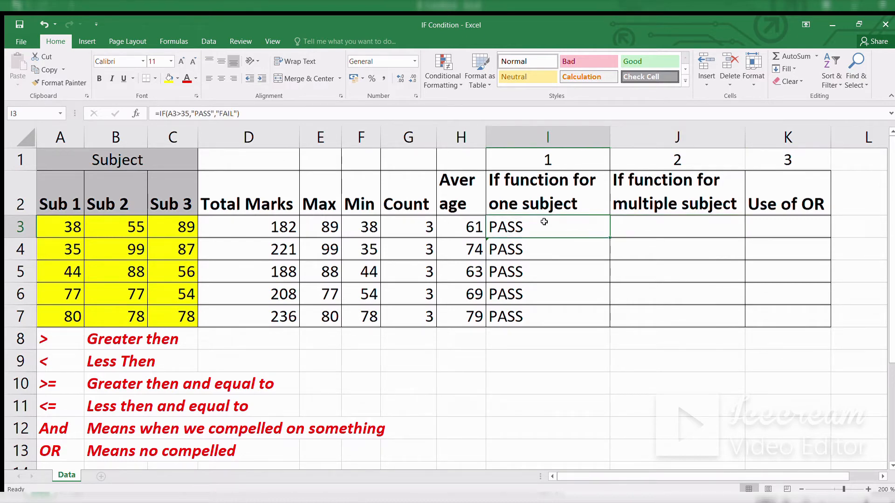
pyautogui.click(659, 222)
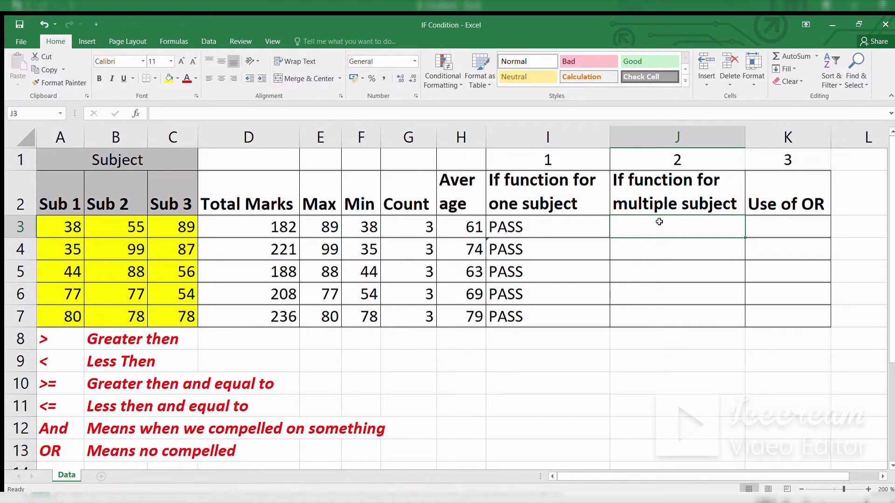
pyautogui.write('=IF')
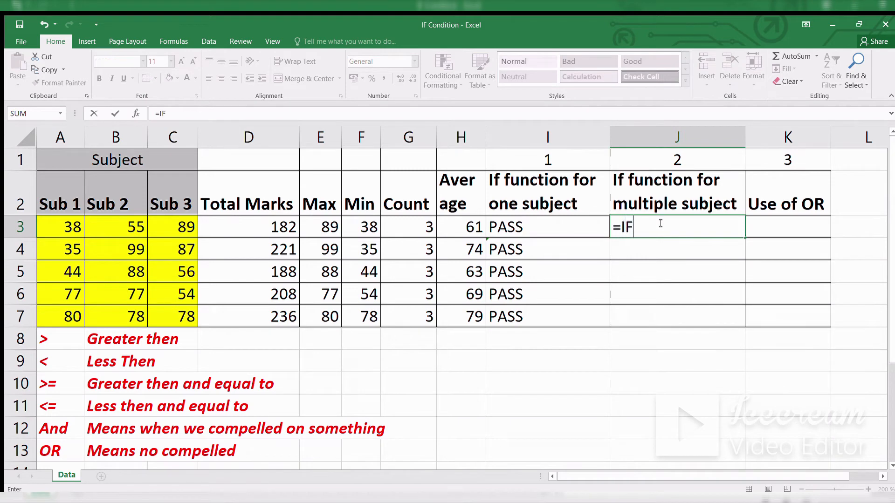
pyautogui.write('(AND(')
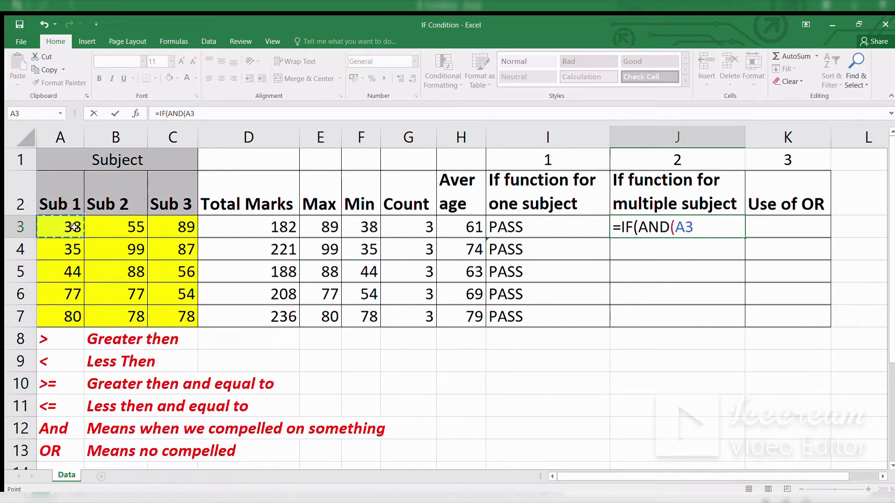
pyautogui.write('>35,')
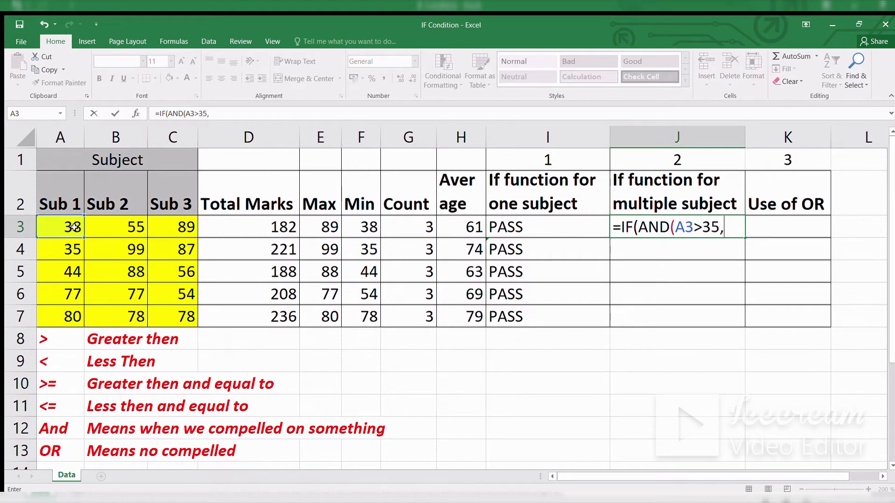
pyautogui.click(129, 228)
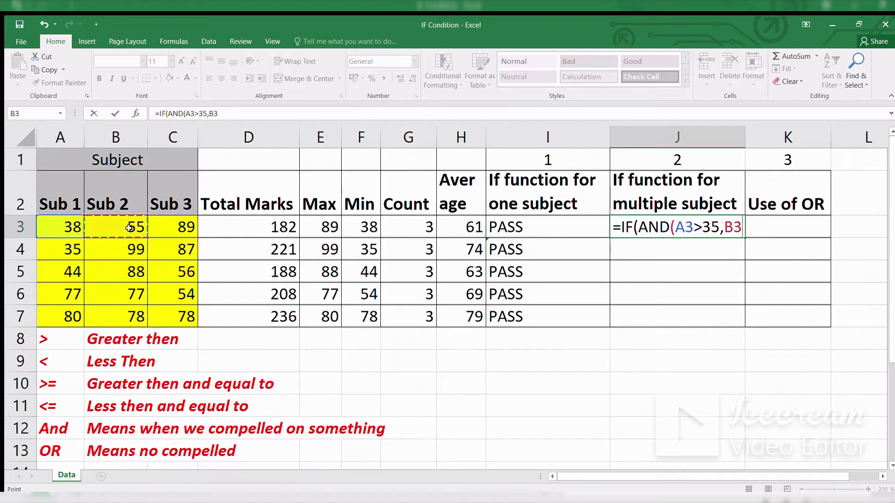
pyautogui.write('>35,')
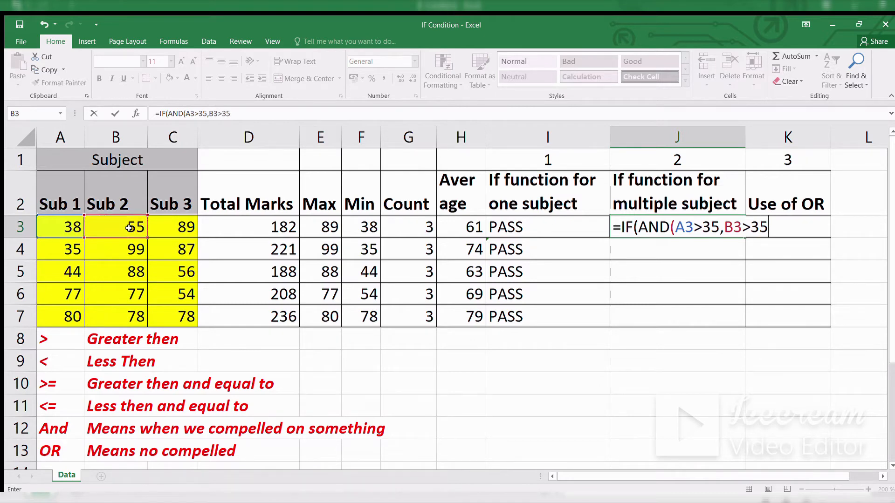
pyautogui.click(169, 224)
pyautogui.write('>35')
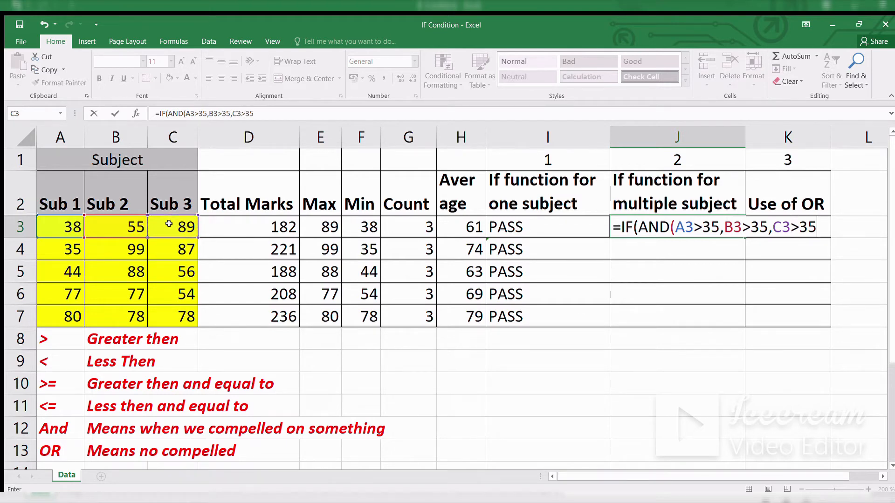
pyautogui.write('),"PASS')
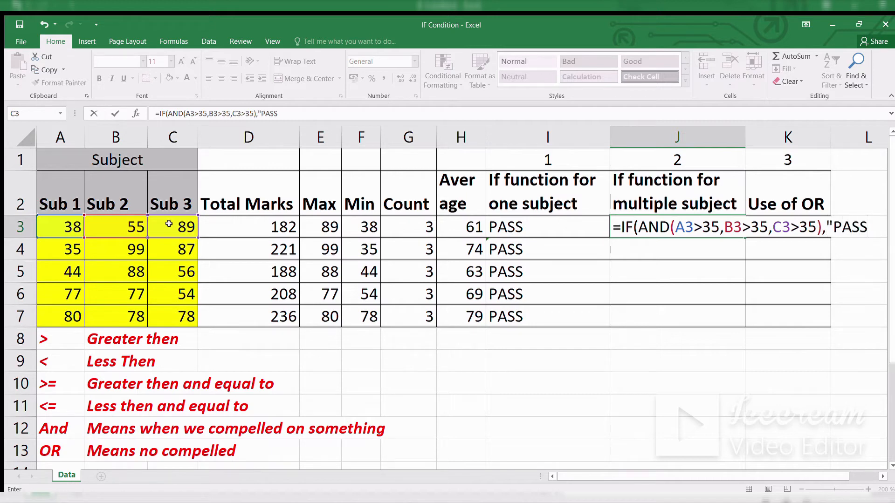
pyautogui.write('","FAIL"')
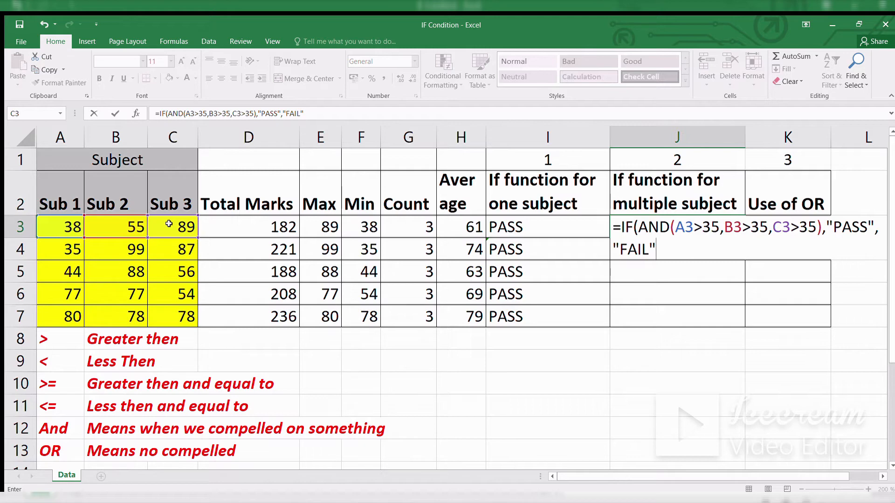
pyautogui.write(')')
pyautogui.press('Return')
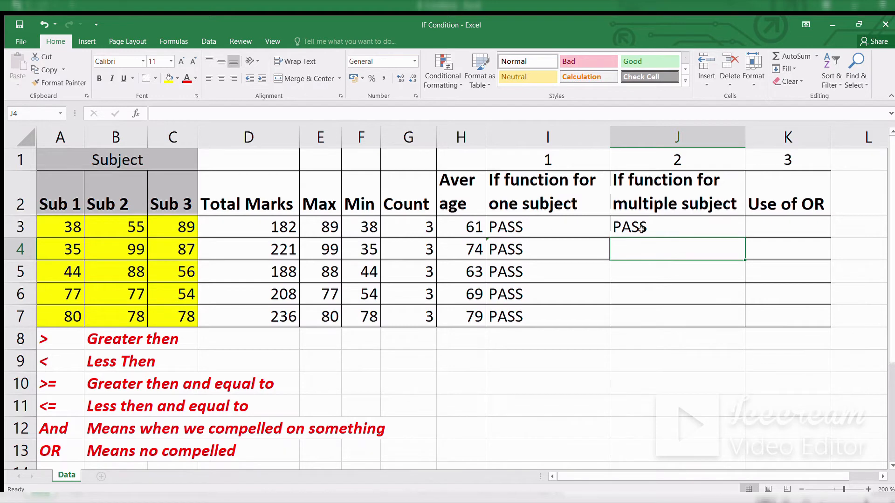
# Step: Copy the multiple-subject IF/AND formula from J3 down through J7
pyautogui.click(671, 232)
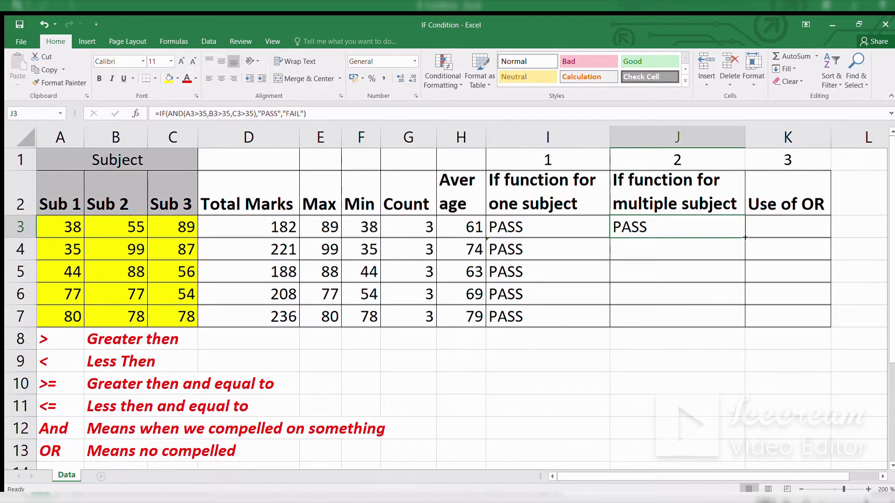
pyautogui.moveTo(745, 237); pyautogui.dragTo(745, 327)
pyautogui.click(707, 252)
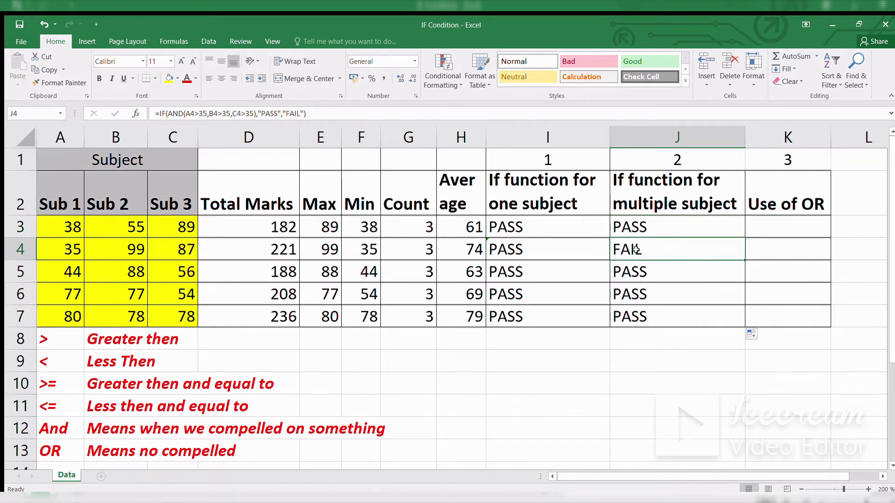
# Step: Examine row 4 from the Sub 1 mark in A4 across to the multiple-subject formula in J4
pyautogui.click(72, 247)
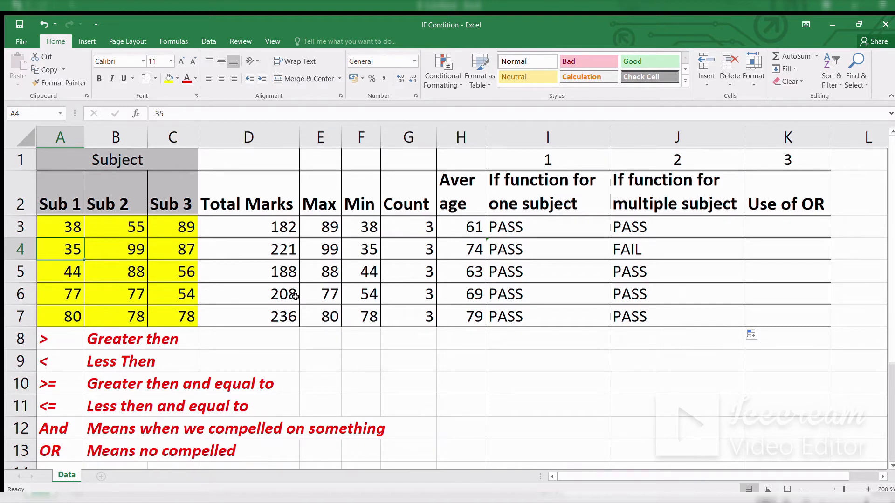
pyautogui.press('Right')
pyautogui.press('Right')
pyautogui.press('Right')
pyautogui.press('Right')
pyautogui.press('Right')
pyautogui.press('Right')
pyautogui.press('Right')
pyautogui.press('Right')
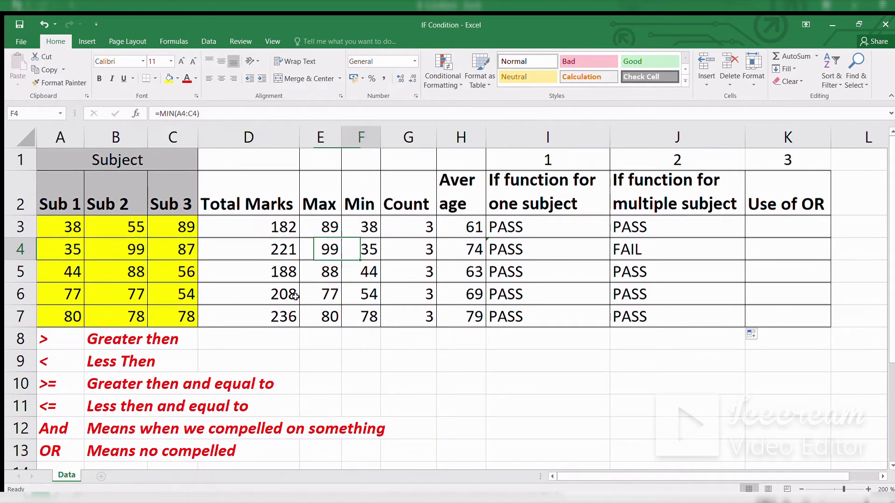
pyautogui.press('Right')
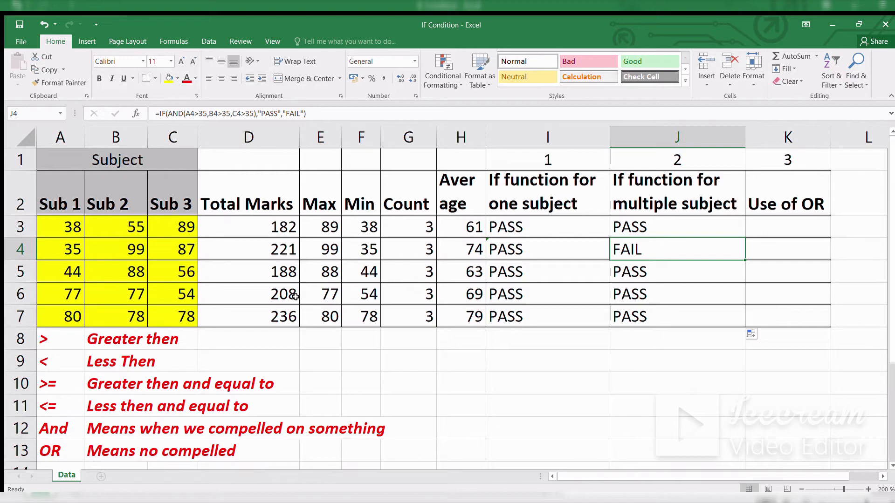
# Step: Edit the formula in J3 so all three conditions use >=, giving =IF(AND(A3>=35,B3>=35,C3>=35),"PASS","FAIL")
pyautogui.press('Up')
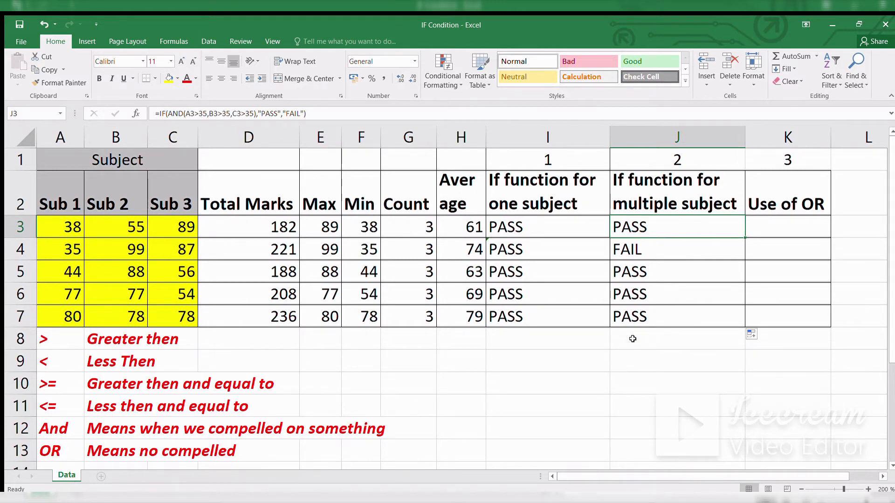
pyautogui.press('F2')
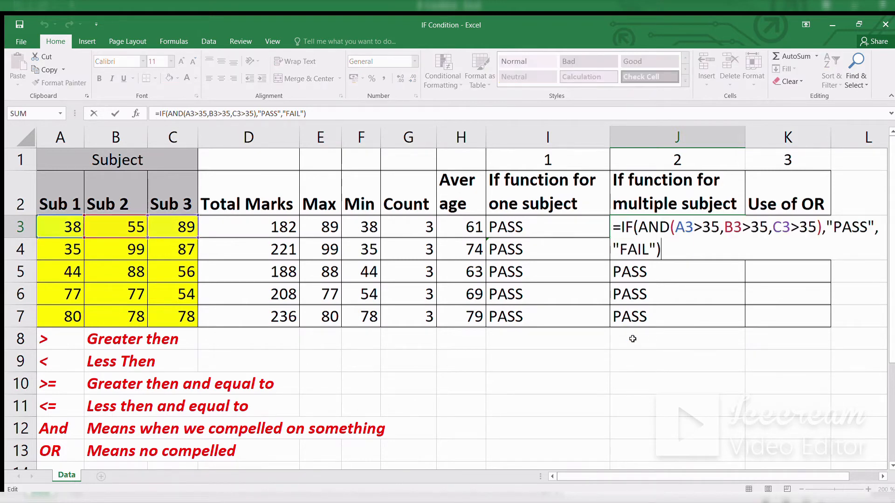
pyautogui.click(705, 225)
pyautogui.write('=')
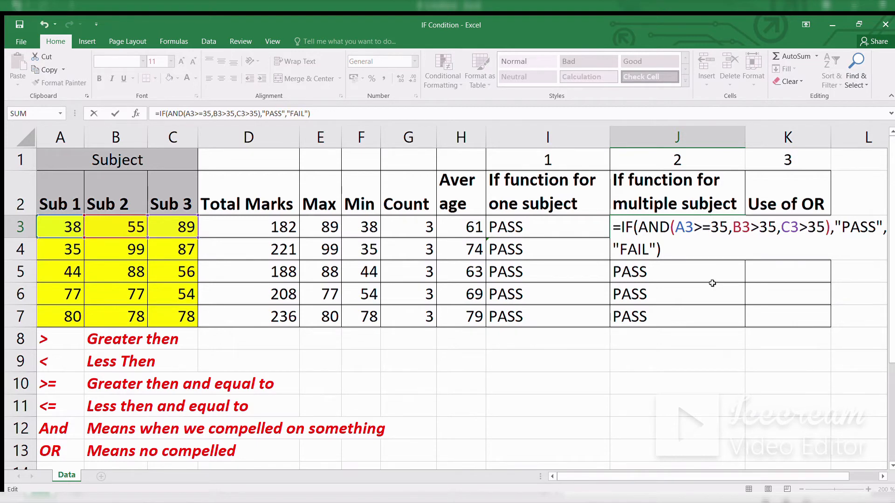
pyautogui.press('Right')
pyautogui.press('Right')
pyautogui.press('Right')
pyautogui.press('Right')
pyautogui.press('Right')
pyautogui.press('Right')
pyautogui.write('=')
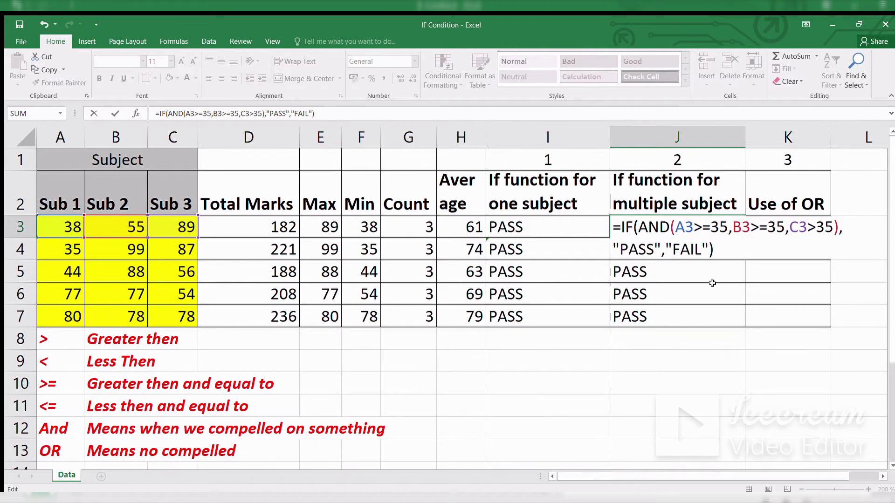
pyautogui.press('Right')
pyautogui.press('Right')
pyautogui.press('Right')
pyautogui.press('Right')
pyautogui.press('Right')
pyautogui.press('Right')
pyautogui.write('=')
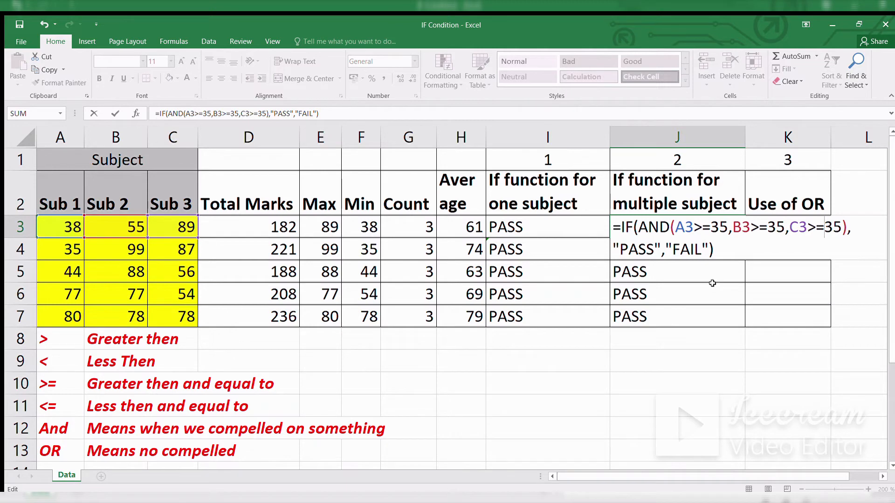
pyautogui.press('Return')
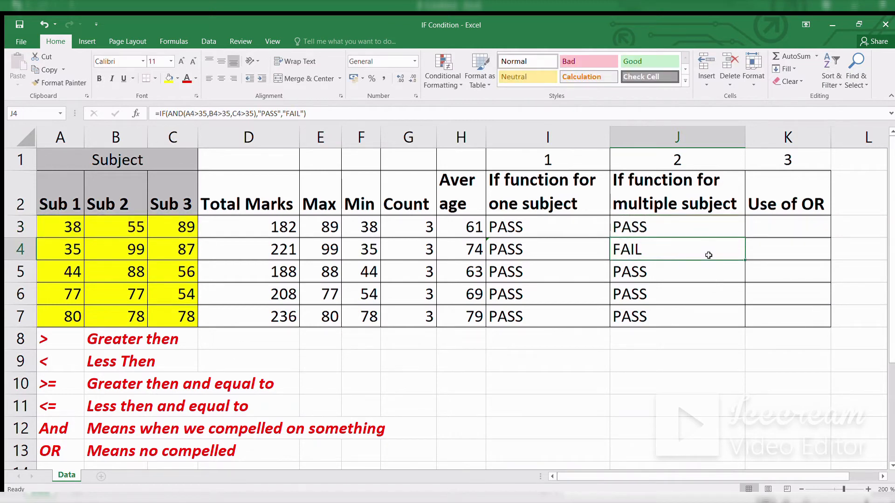
# Step: Copy the corrected IF/AND formula with the >=35 conditions from J3 down through J7
pyautogui.click(713, 225)
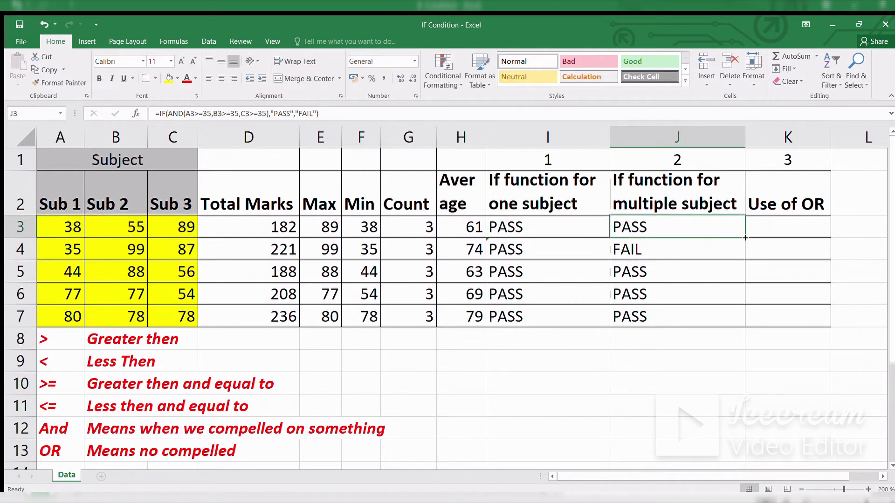
pyautogui.moveTo(746, 238); pyautogui.dragTo(728, 319)
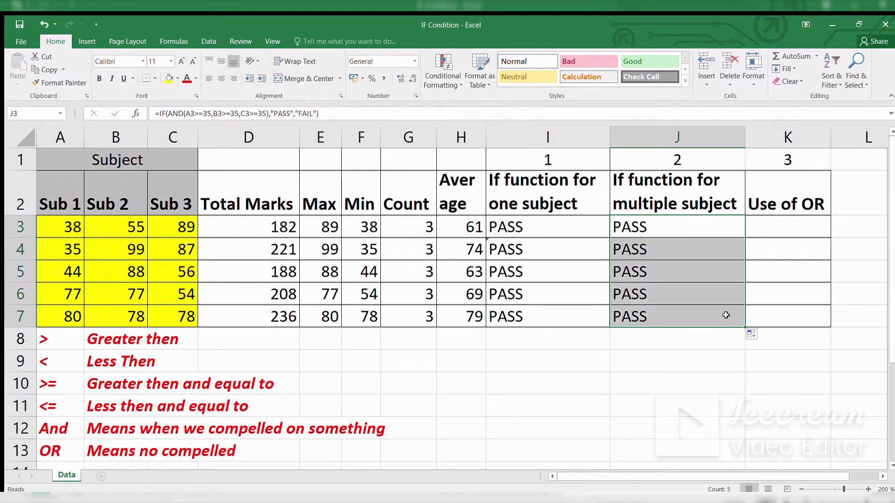
pyautogui.click(720, 246)
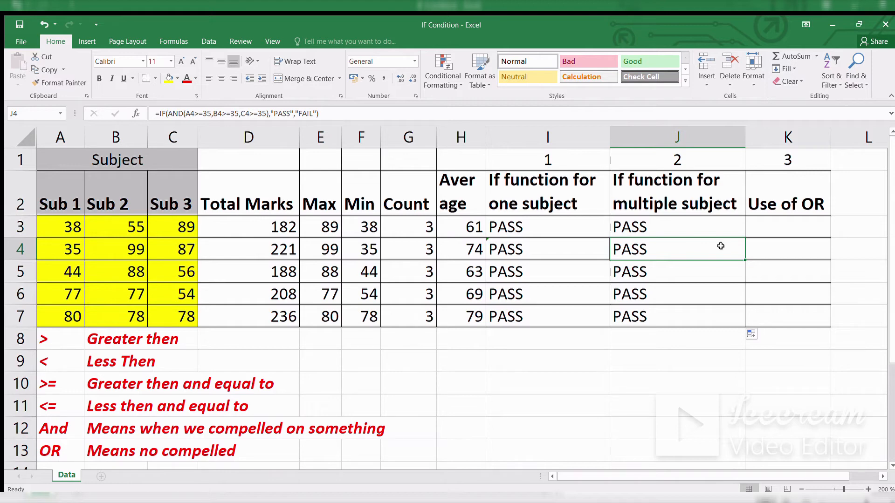
# Step: Write the formula =IF(OR(A3<35,B3<35,C3<35),"FAIL","PASS") in cell K3 under Use of OR
pyautogui.click(790, 224)
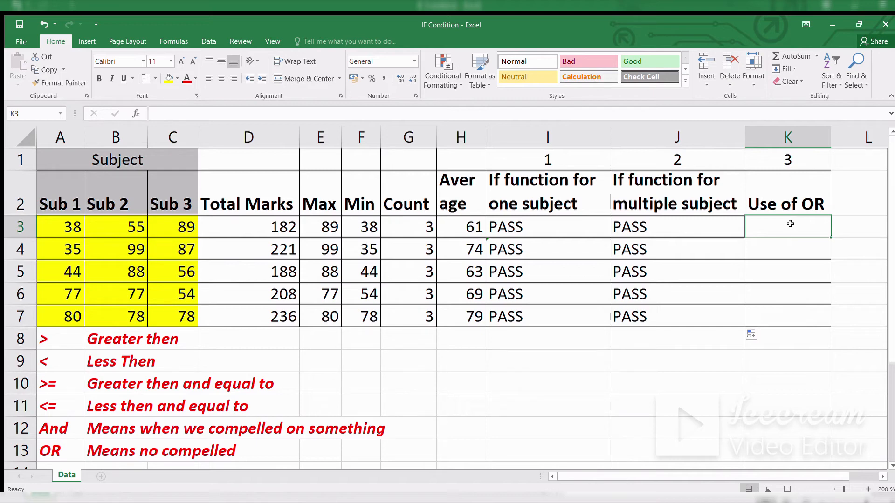
pyautogui.click(715, 223)
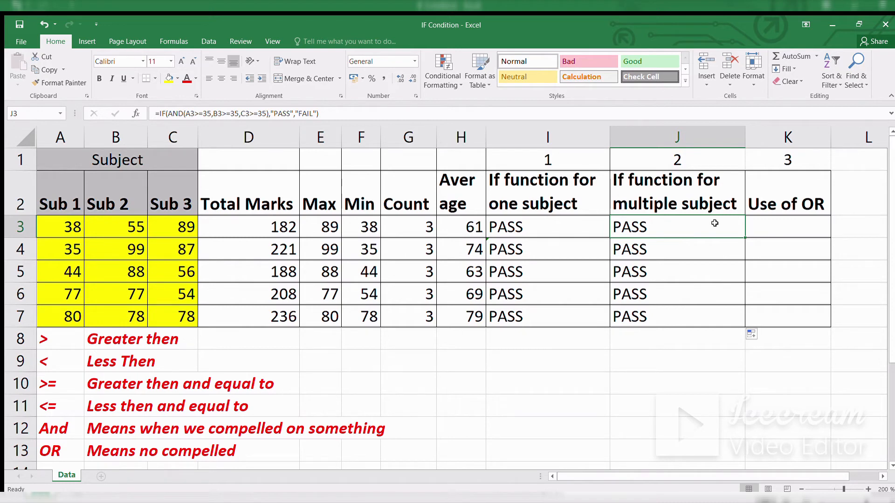
pyautogui.click(785, 227)
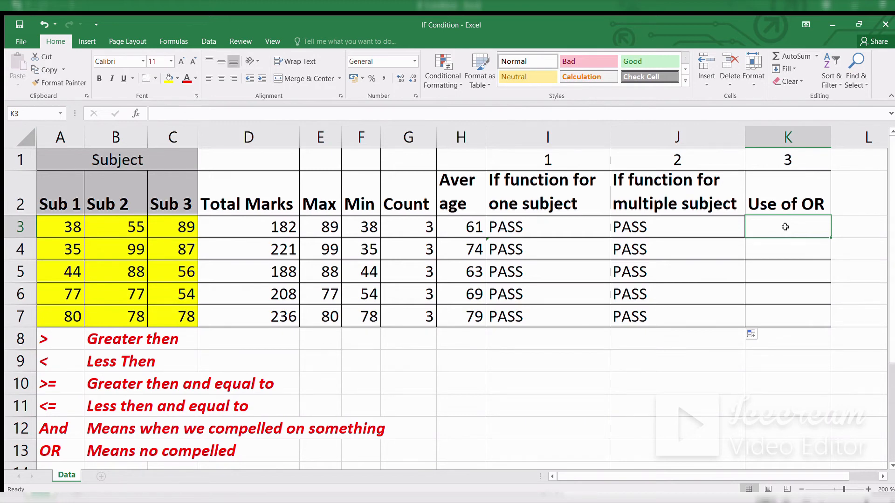
pyautogui.write('=')
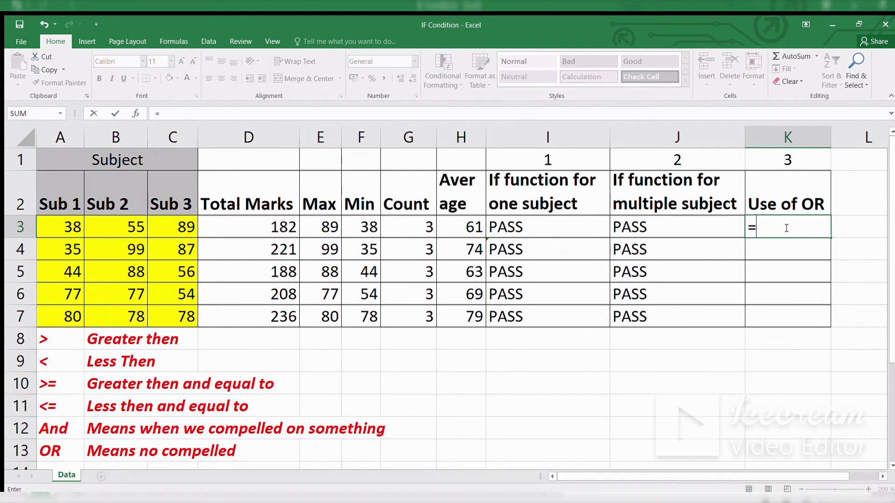
pyautogui.write('IF(OR(')
pyautogui.click(67, 227)
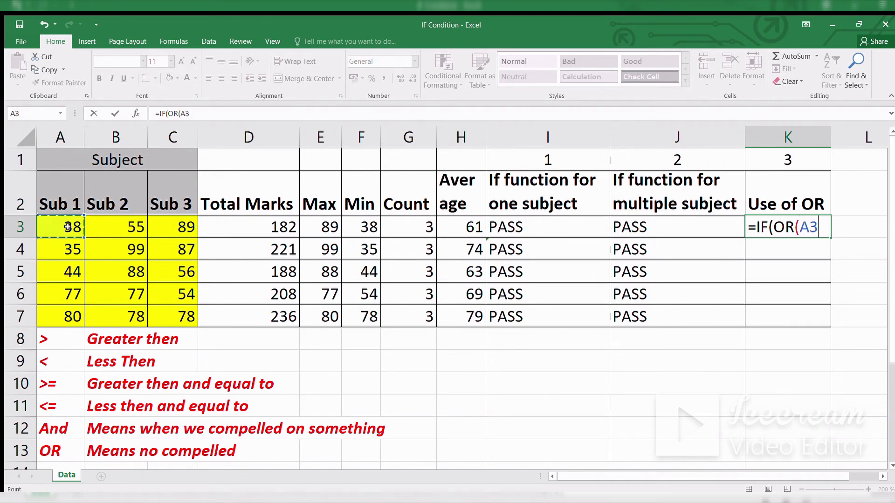
pyautogui.write('<35')
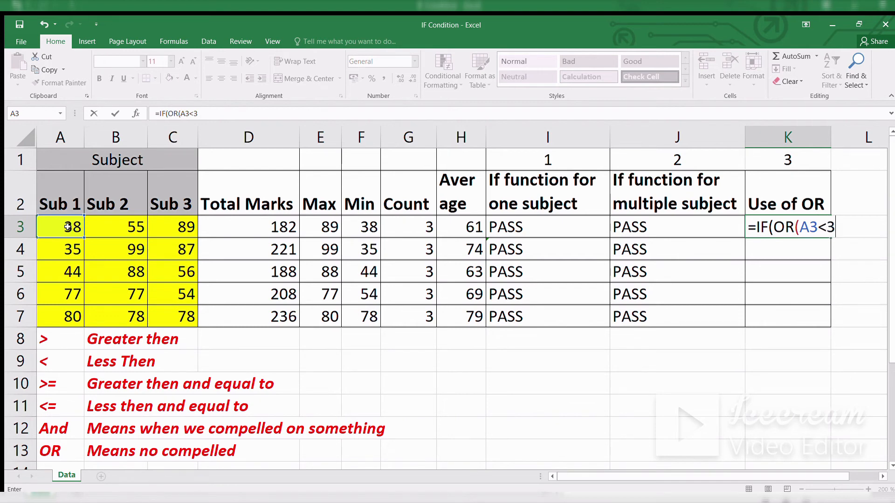
pyautogui.write(',')
pyautogui.click(111, 227)
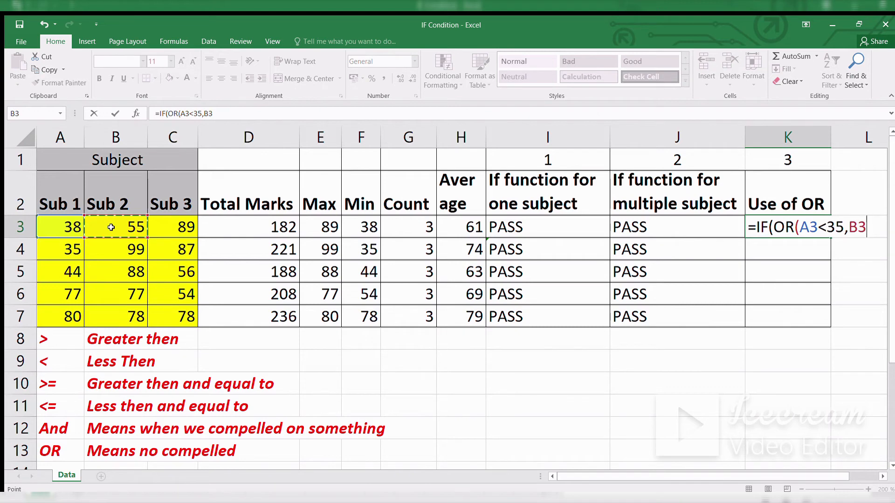
pyautogui.write('<35')
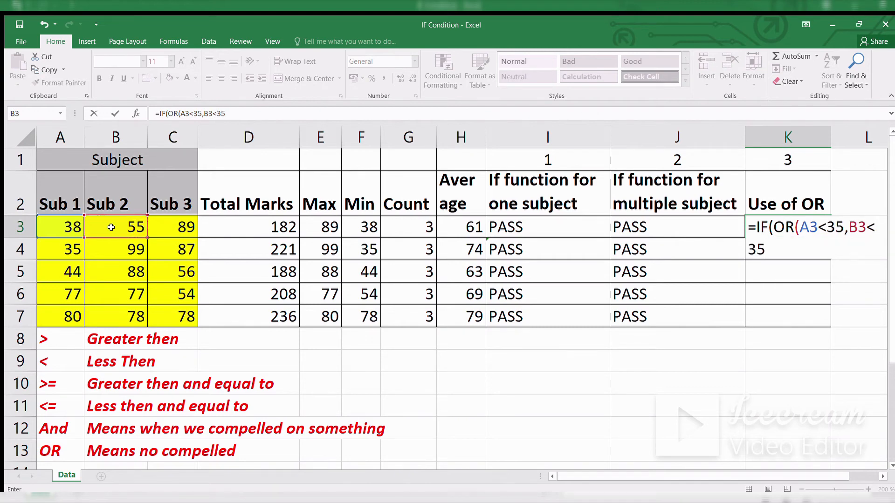
pyautogui.write(',')
pyautogui.click(180, 223)
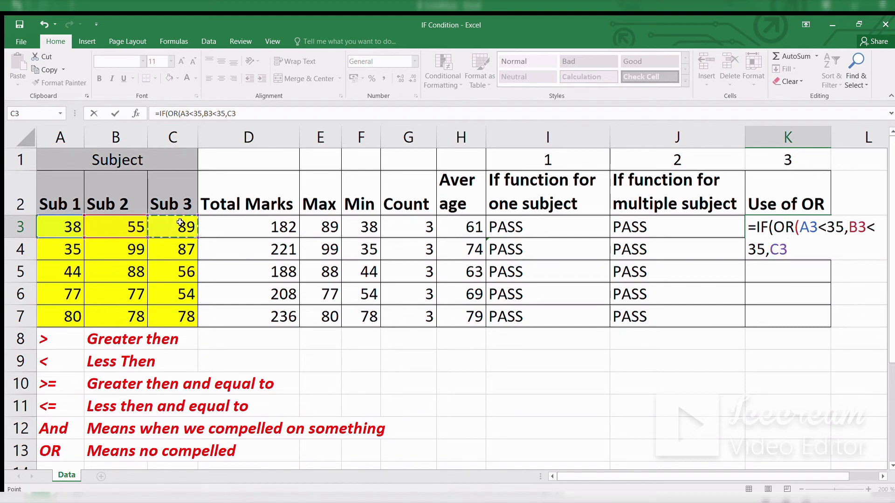
pyautogui.write('<35),')
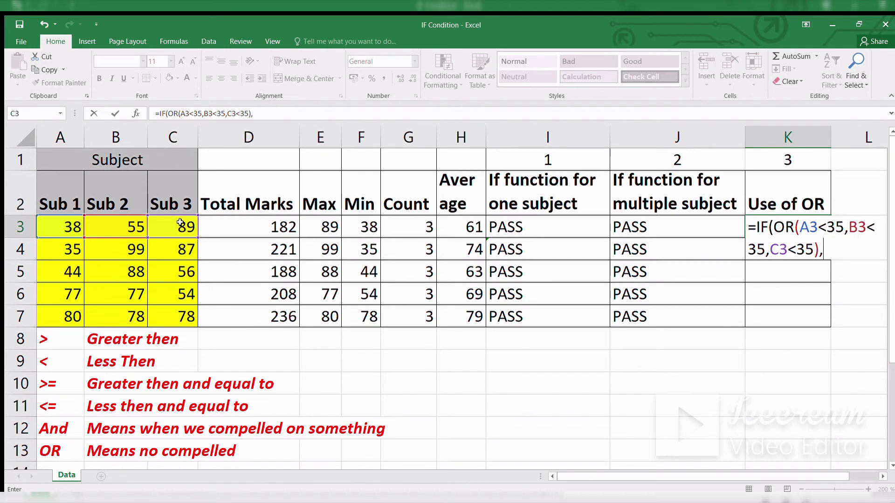
pyautogui.write('"FAIL","')
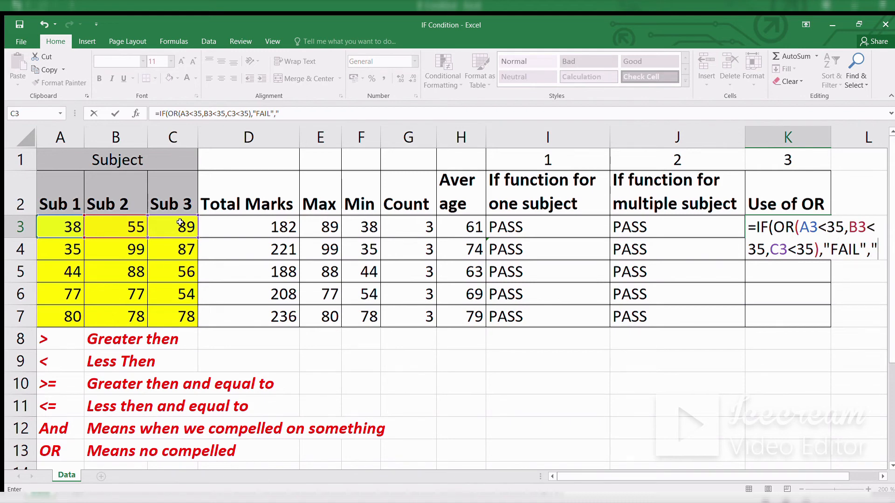
pyautogui.write('PASS')
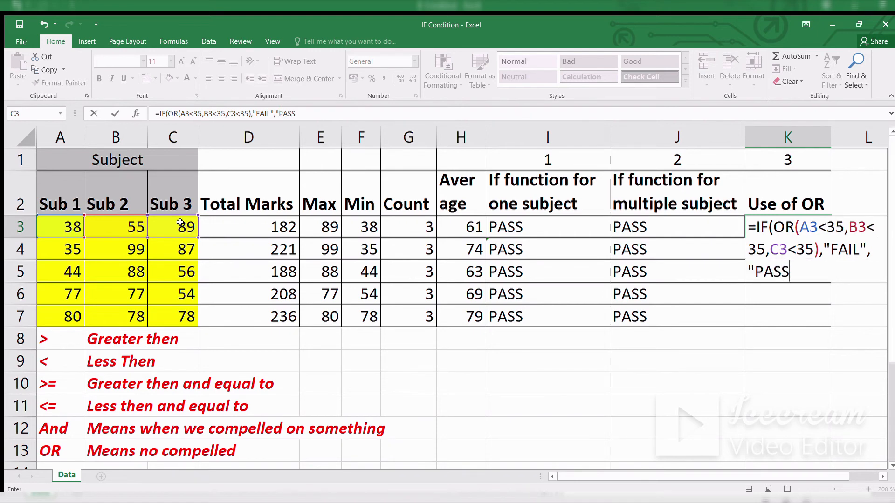
pyautogui.write('")')
# Step: Review the A3<35 condition and the FAIL and PASS results within K3's formula, and commit the formula
pyautogui.click(801, 228)
pyautogui.hotkey('shift', 'Right')
pyautogui.hotkey('shift', 'Right')
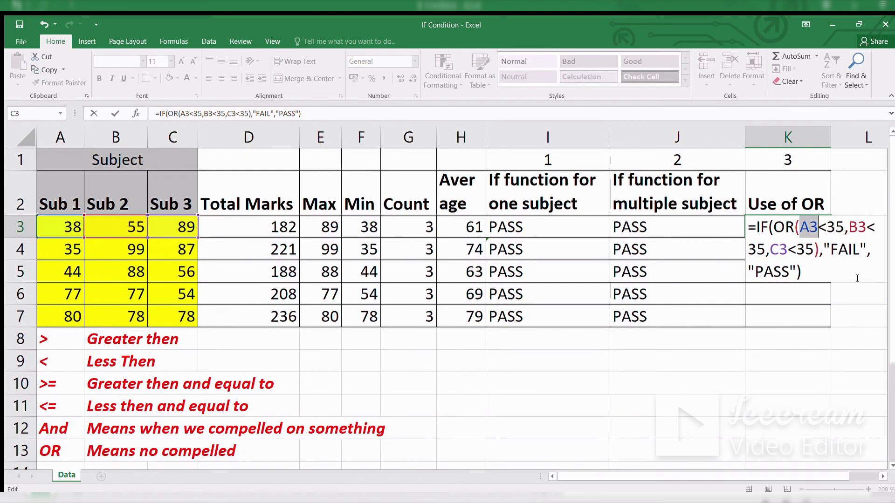
pyautogui.hotkey('shift', 'Right')
pyautogui.hotkey('shift', 'Right')
pyautogui.hotkey('shift', 'Right')
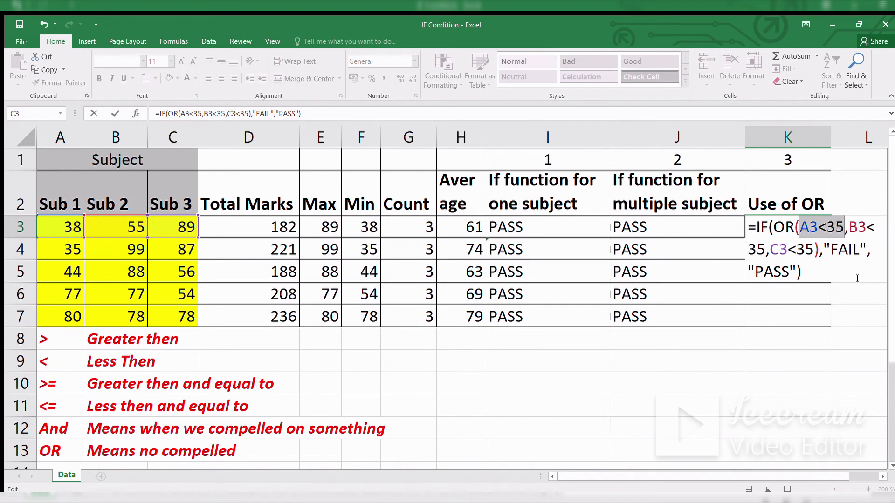
pyautogui.click(837, 250)
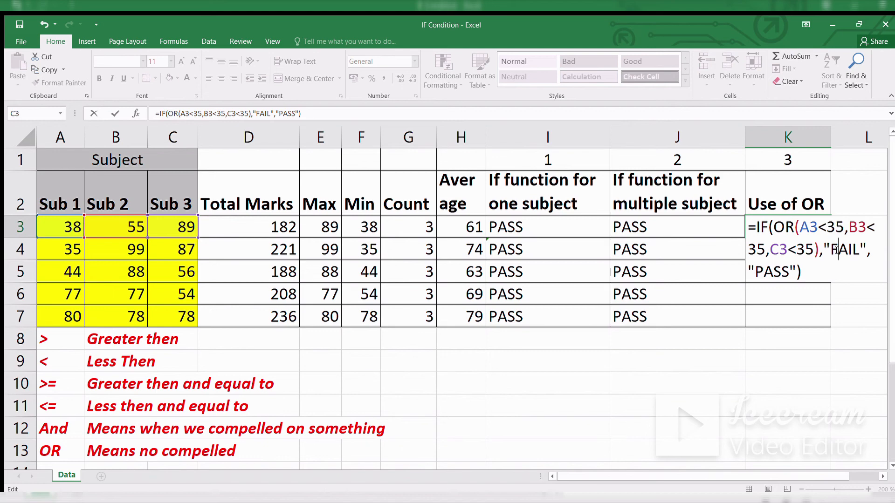
pyautogui.click(781, 272)
pyautogui.press('Return')
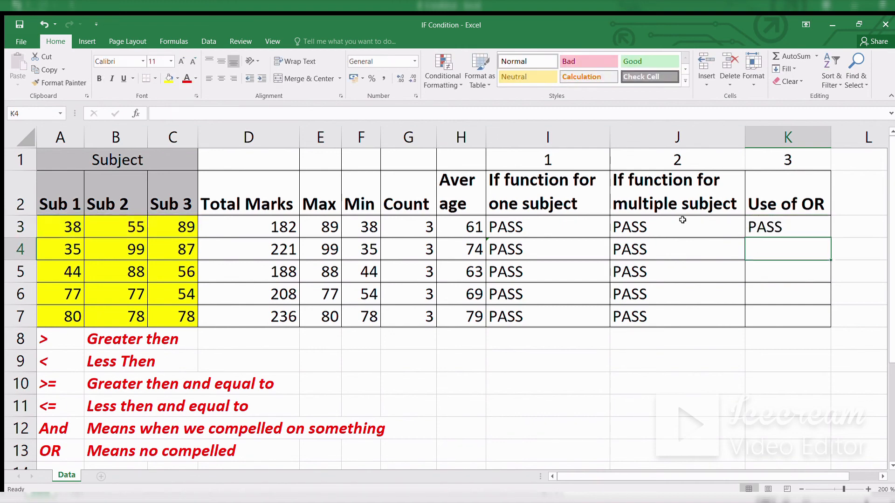
# Step: Copy the IF/OR formula from K3 down through K7
pyautogui.click(795, 229)
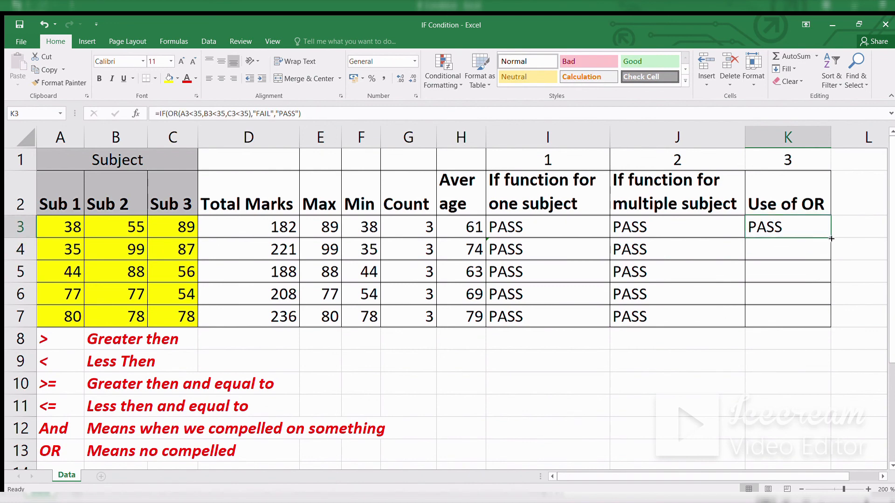
pyautogui.moveTo(831, 238); pyautogui.dragTo(825, 320)
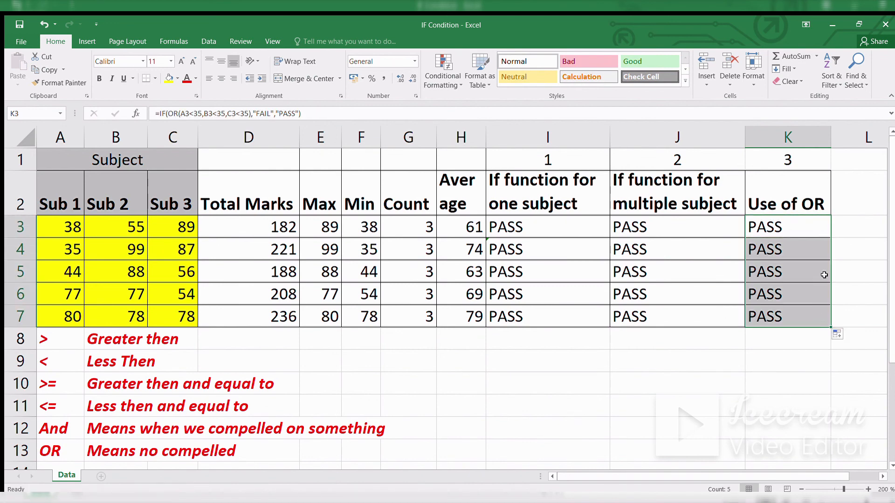
pyautogui.click(807, 245)
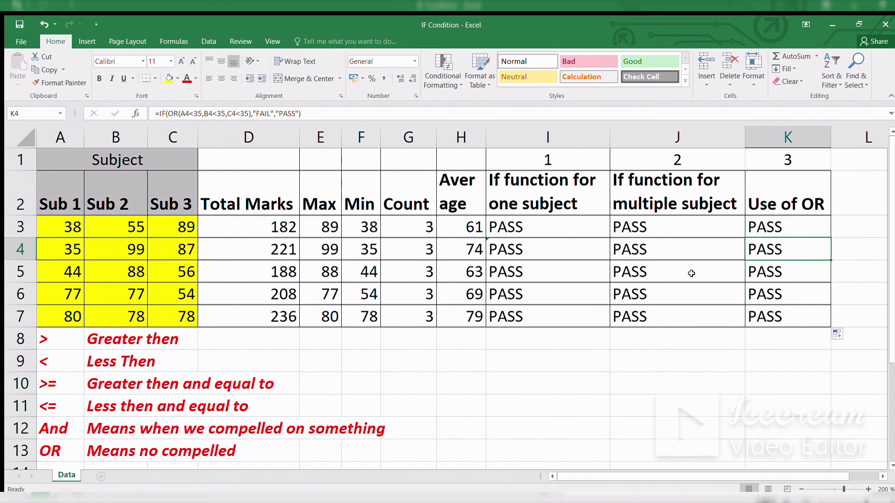